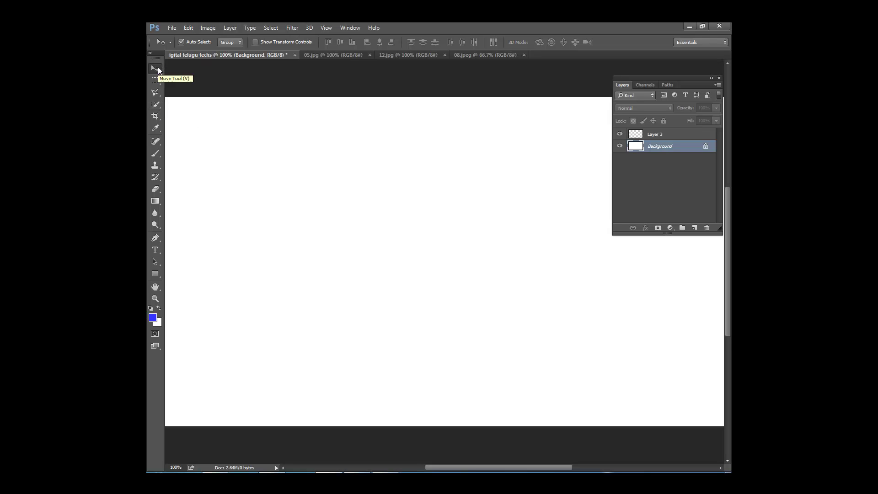
- Try a quick selection on the blank canvas, then deselect it
{"action": "left_click", "coordinate": [160, 106]}
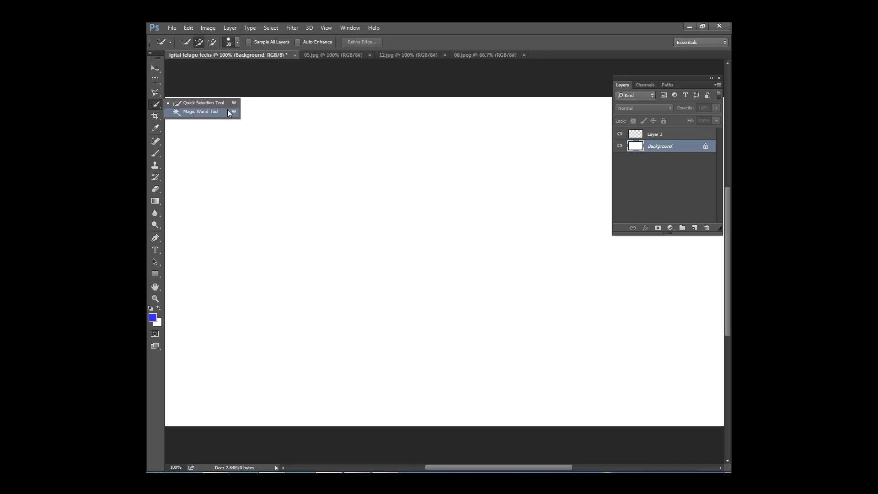
{"action": "left_click", "coordinate": [322, 154]}
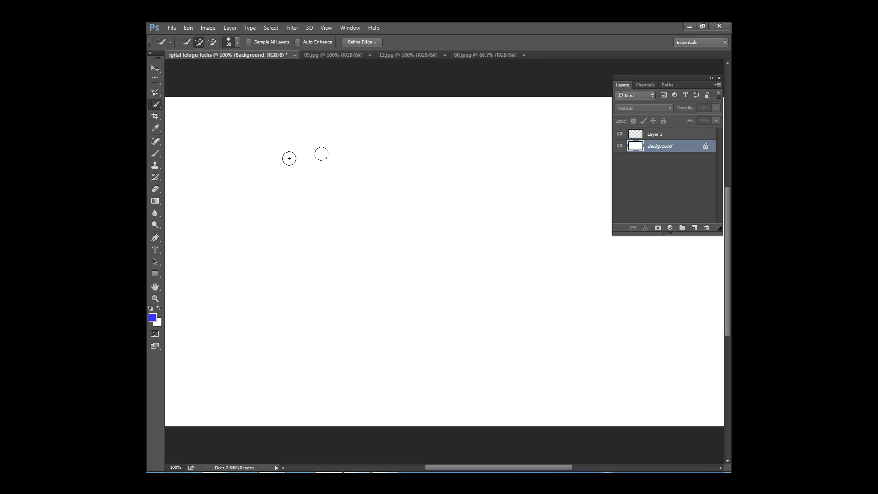
{"action": "left_click", "coordinate": [156, 69]}
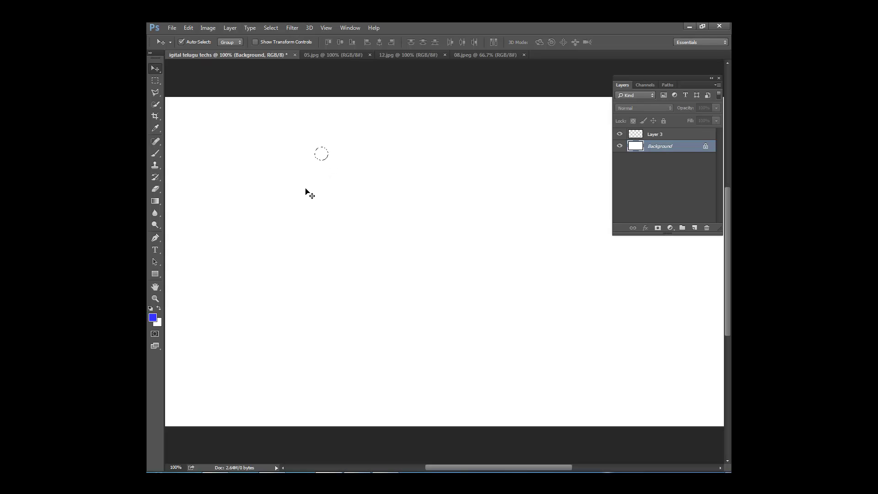
{"action": "key", "text": "ctrl+d"}
- In 05.jpg, start a Quick Selection of the sky around the eagle, then deselect
{"action": "left_click", "coordinate": [333, 55]}
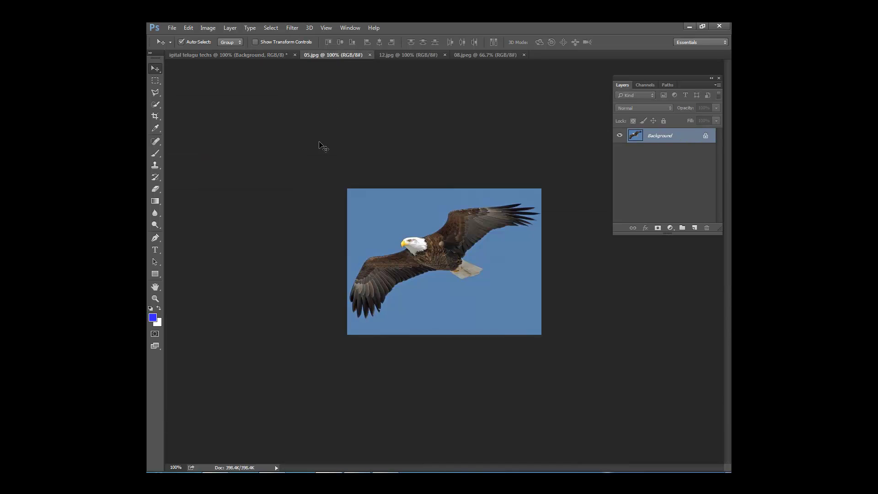
{"action": "left_click", "coordinate": [158, 104]}
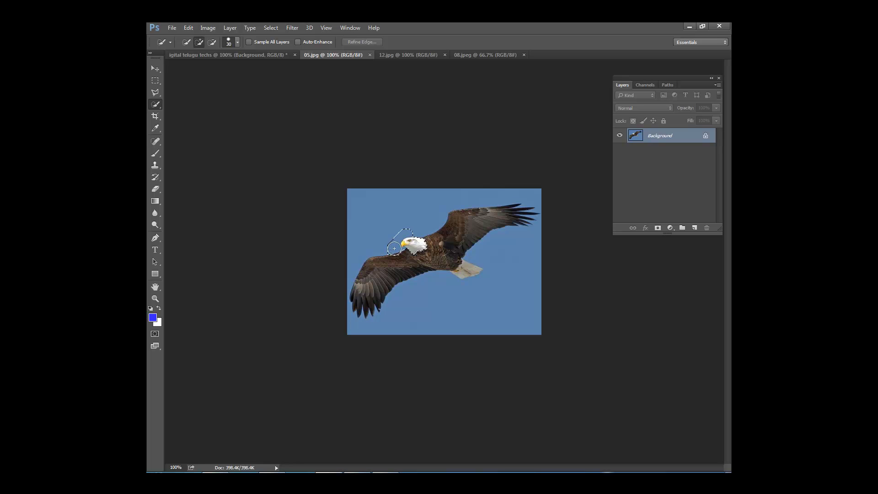
{"action": "left_click", "coordinate": [379, 250]}
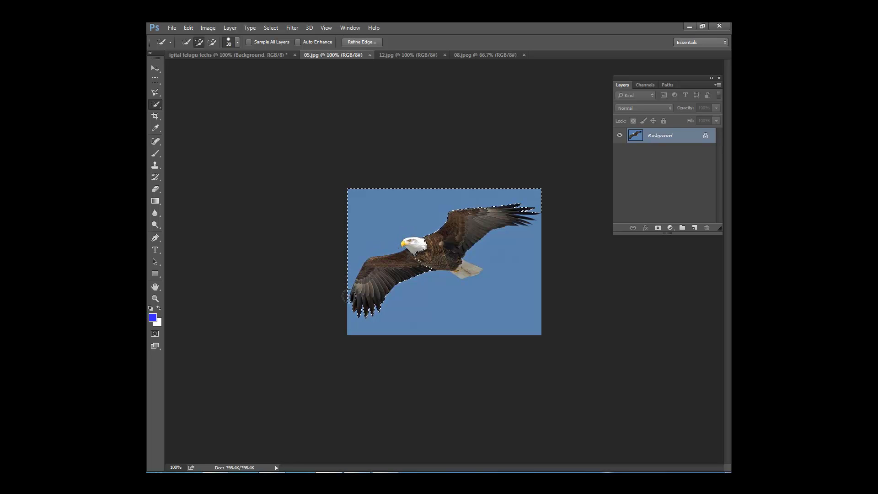
{"action": "mouse_move", "coordinate": [379, 250]}
{"action": "left_mouse_down"}
{"action": "mouse_move", "coordinate": [436, 301]}
{"action": "mouse_move", "coordinate": [477, 227]}
{"action": "left_mouse_up"}
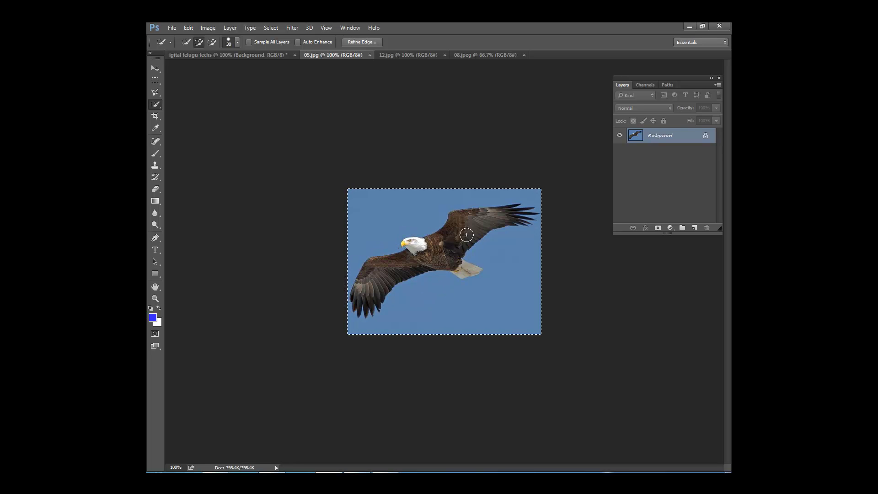
{"action": "key", "text": "ctrl+d"}
- Select the whole sky plus the notch by the right wingtip, subtracting the wingtip feathers
{"action": "left_click_drag", "start_coordinate": [407, 231], "coordinate": [382, 246]}
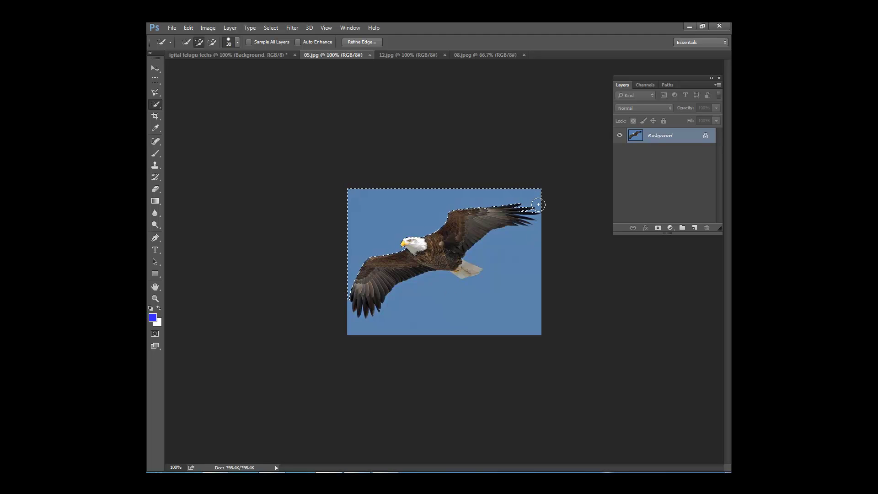
{"action": "left_click_drag", "start_coordinate": [515, 237], "coordinate": [468, 292]}
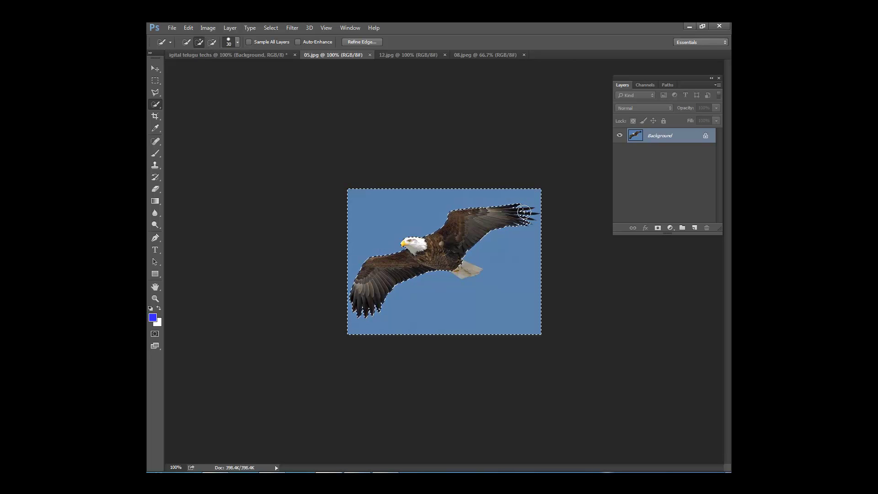
{"action": "left_click", "coordinate": [212, 43]}
{"action": "left_click_drag", "start_coordinate": [520, 215], "coordinate": [532, 212]}
- Invert to select the eagle, trial-paste it into the white document, undo, and return to 05.jpg
{"action": "left_click", "coordinate": [270, 27]}
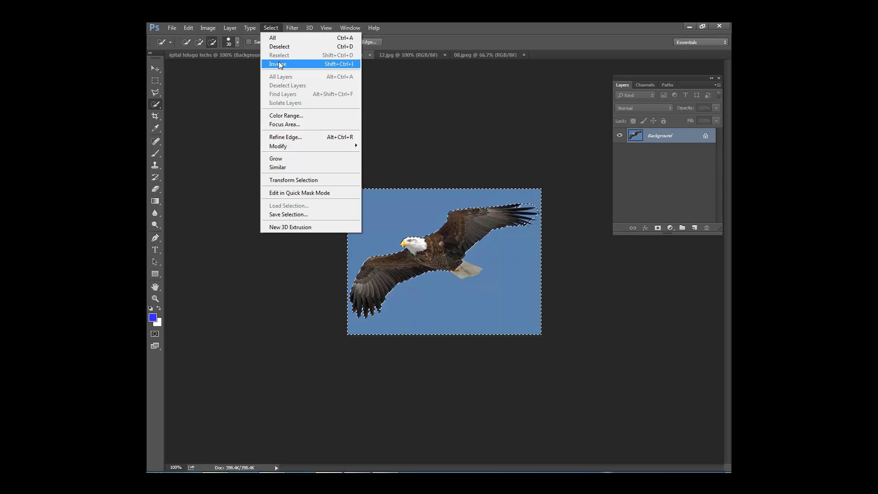
{"action": "left_click", "coordinate": [279, 61]}
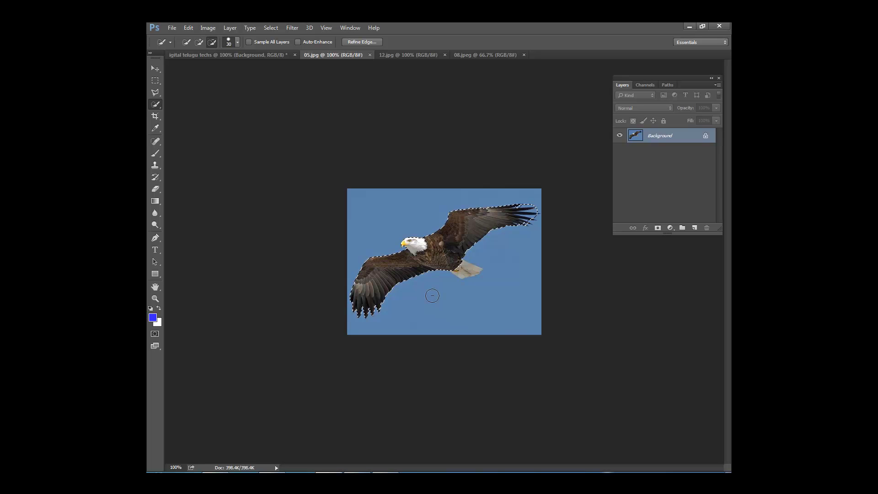
{"action": "left_click", "coordinate": [246, 54]}
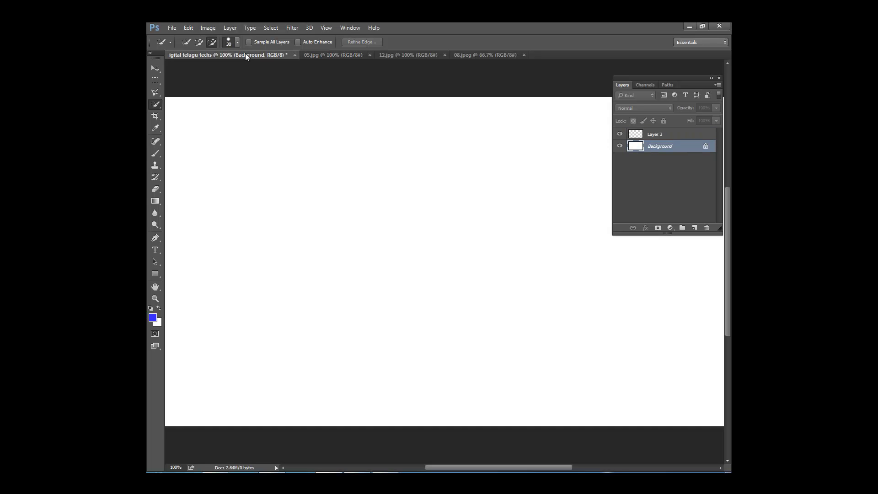
{"action": "key", "text": "ctrl+v"}
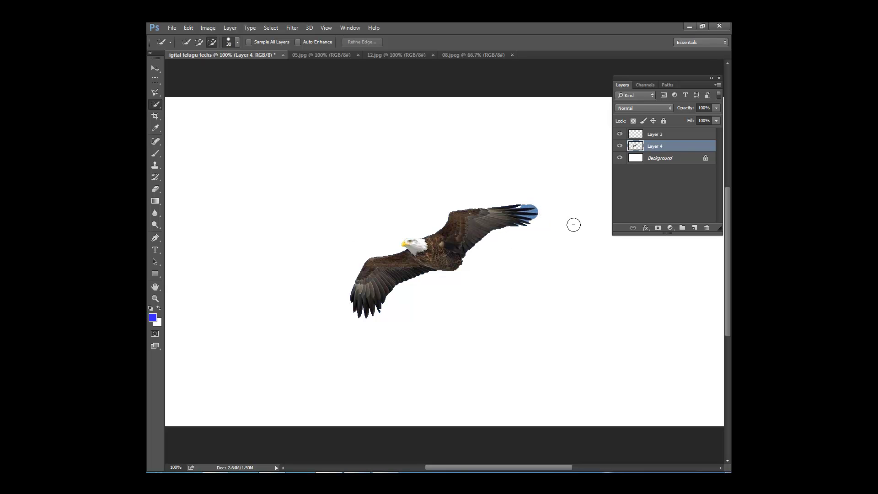
{"action": "key", "text": "ctrl+z"}
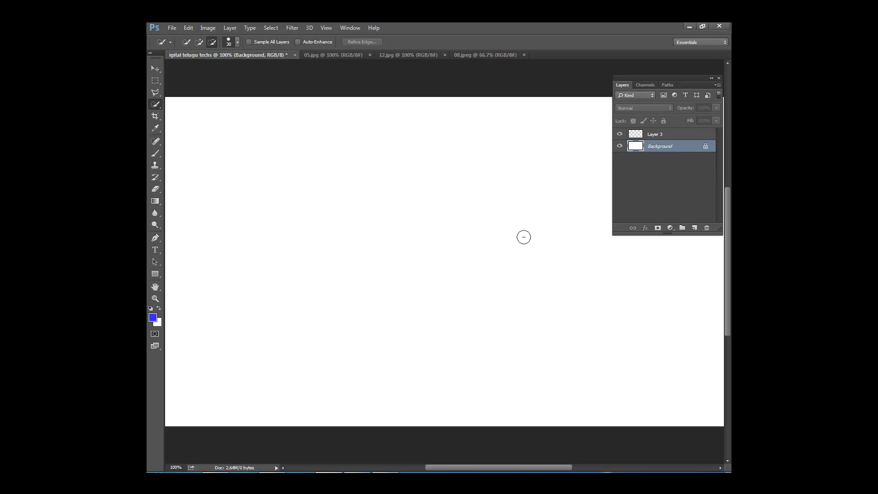
{"action": "left_click", "coordinate": [322, 53]}
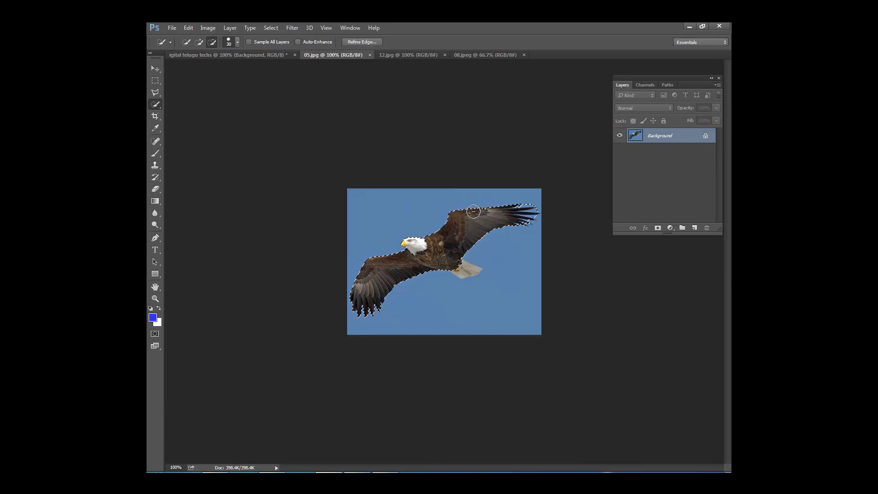
- Refine the right wingtip edges with Refine Edge in On Layers view, accept, then deselect
{"action": "left_click", "coordinate": [356, 41]}
{"action": "left_click_drag", "start_coordinate": [434, 94], "coordinate": [585, 114]}
{"action": "left_click", "coordinate": [591, 142]}
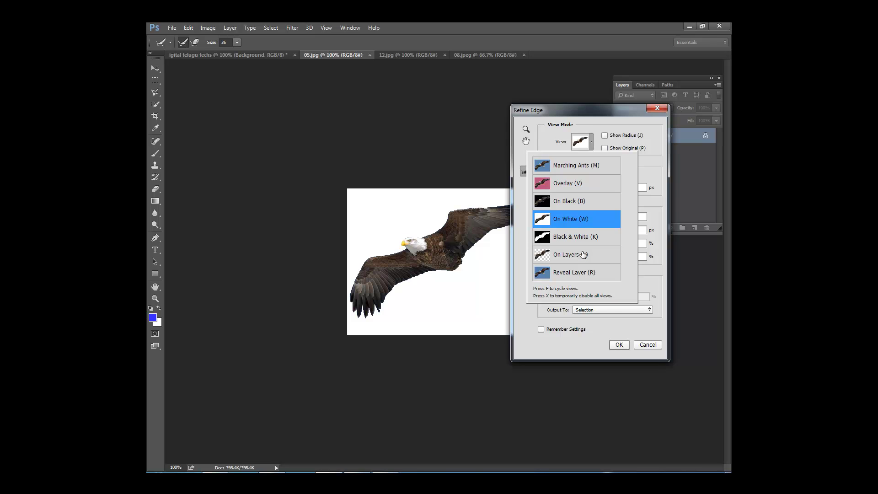
{"action": "mouse_move", "coordinate": [611, 108]}
{"action": "left_mouse_down"}
{"action": "mouse_move", "coordinate": [622, 218]}
{"action": "mouse_move", "coordinate": [643, 228]}
{"action": "mouse_move", "coordinate": [661, 160]}
{"action": "left_mouse_up"}
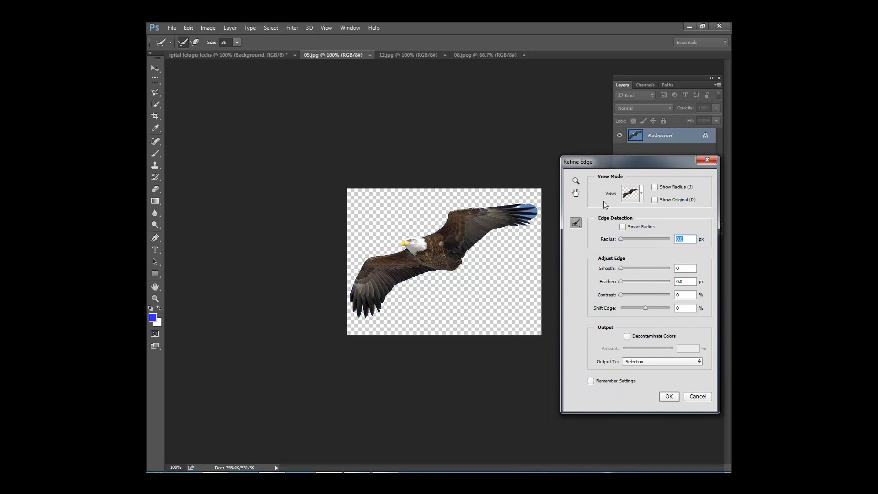
{"action": "left_click_drag", "start_coordinate": [533, 210], "coordinate": [527, 212]}
{"action": "left_click_drag", "start_coordinate": [524, 205], "coordinate": [531, 210]}
{"action": "left_click", "coordinate": [695, 397]}
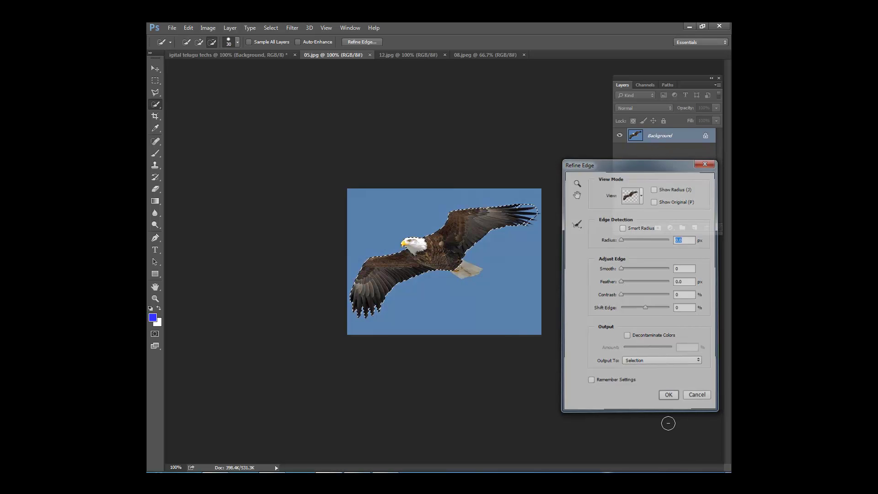
{"action": "key", "text": "ctrl+d"}
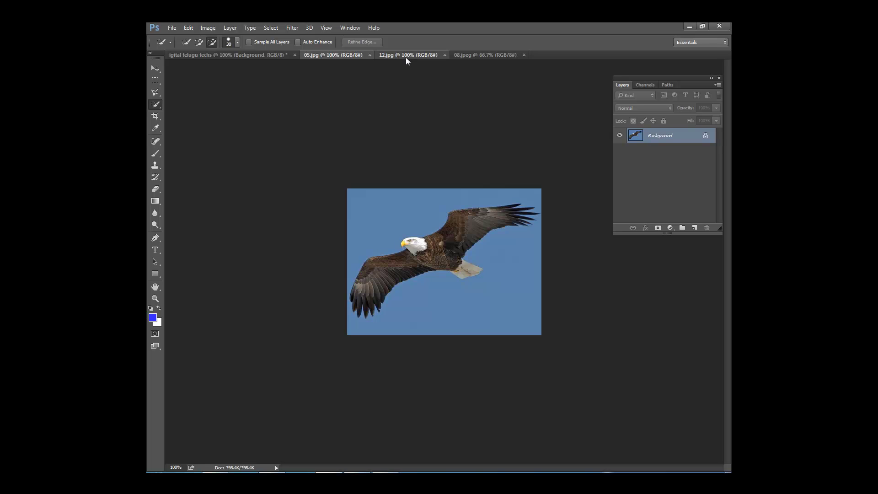
- In 12.jpg, Quick Select the white area above the eagle's wings
{"action": "left_click", "coordinate": [405, 56]}
{"action": "left_click", "coordinate": [347, 53]}
{"action": "left_click", "coordinate": [398, 54]}
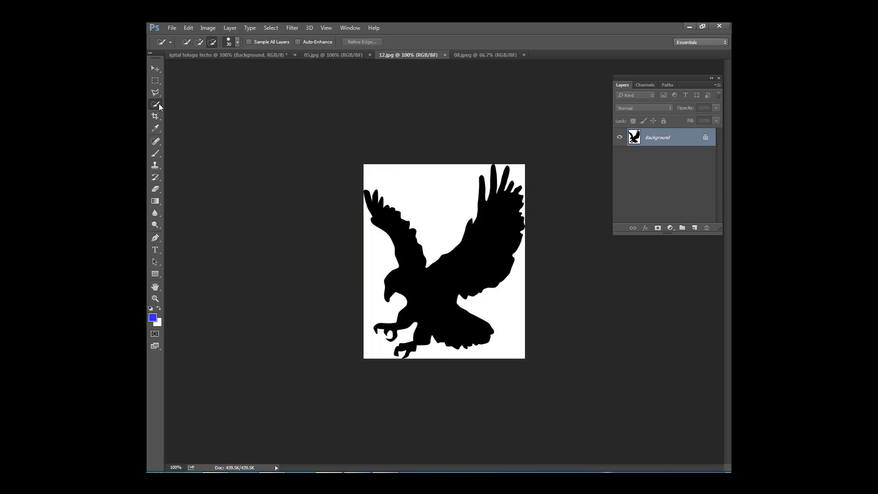
{"action": "left_click", "coordinate": [196, 44]}
{"action": "mouse_move", "coordinate": [377, 171]}
{"action": "left_mouse_down"}
{"action": "mouse_move", "coordinate": [385, 188]}
{"action": "mouse_move", "coordinate": [407, 199]}
{"action": "mouse_move", "coordinate": [439, 198]}
{"action": "mouse_move", "coordinate": [465, 178]}
{"action": "mouse_move", "coordinate": [467, 200]}
{"action": "mouse_move", "coordinate": [486, 169]}
{"action": "mouse_move", "coordinate": [523, 220]}
{"action": "mouse_move", "coordinate": [521, 274]}
{"action": "mouse_move", "coordinate": [498, 308]}
{"action": "mouse_move", "coordinate": [499, 356]}
{"action": "left_mouse_up"}
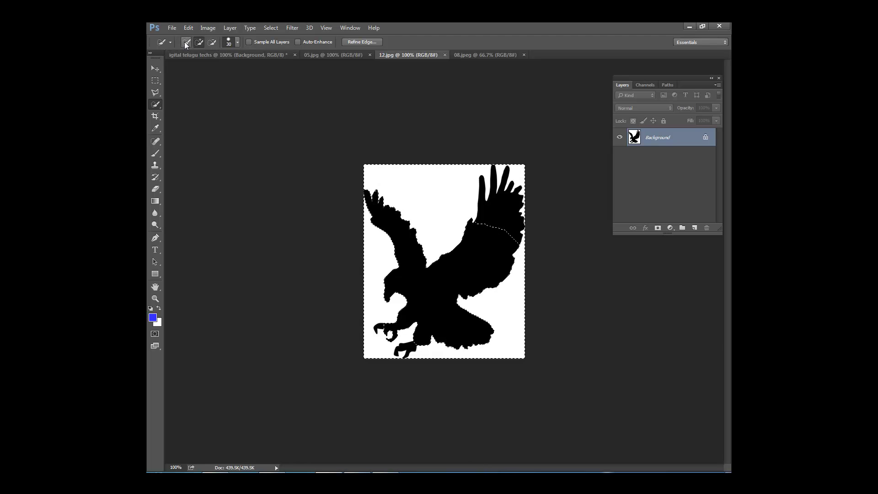
- Subtract along the upper wing feathers to trim the selection, then return to Add mode
{"action": "left_click", "coordinate": [212, 42]}
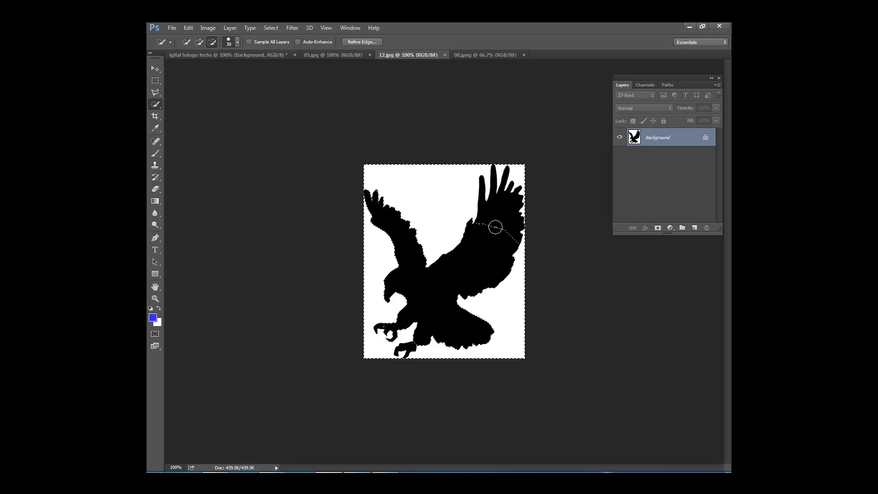
{"action": "left_click_drag", "start_coordinate": [487, 216], "coordinate": [498, 172]}
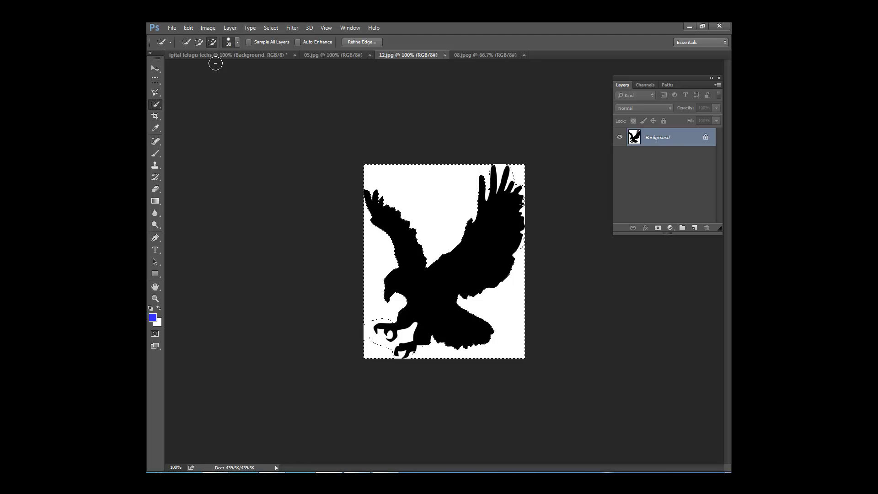
{"action": "left_click", "coordinate": [199, 42]}
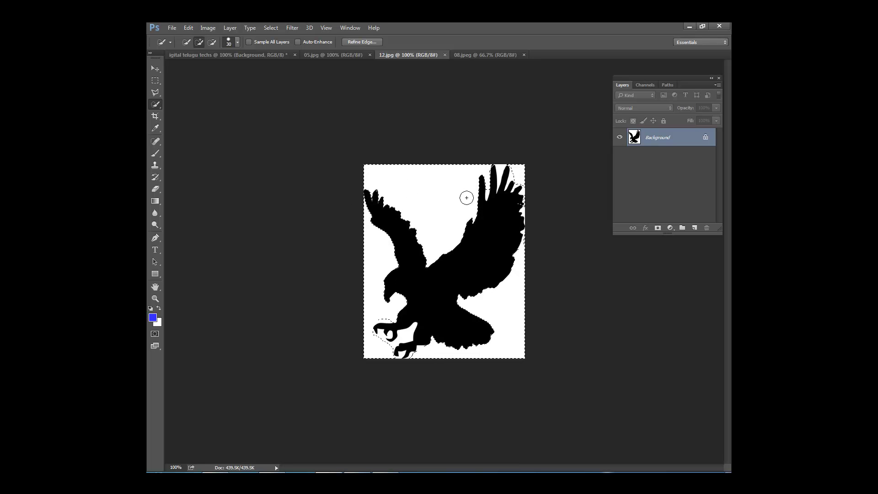
- Invert the 12.jpg selection, preview it in Refine Edge view modes, and cancel
{"action": "left_click", "coordinate": [271, 28]}
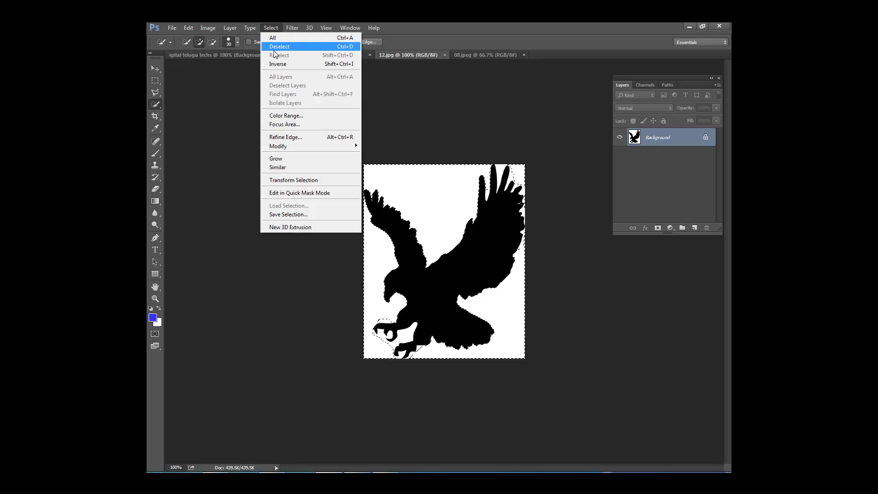
{"action": "left_click", "coordinate": [277, 64]}
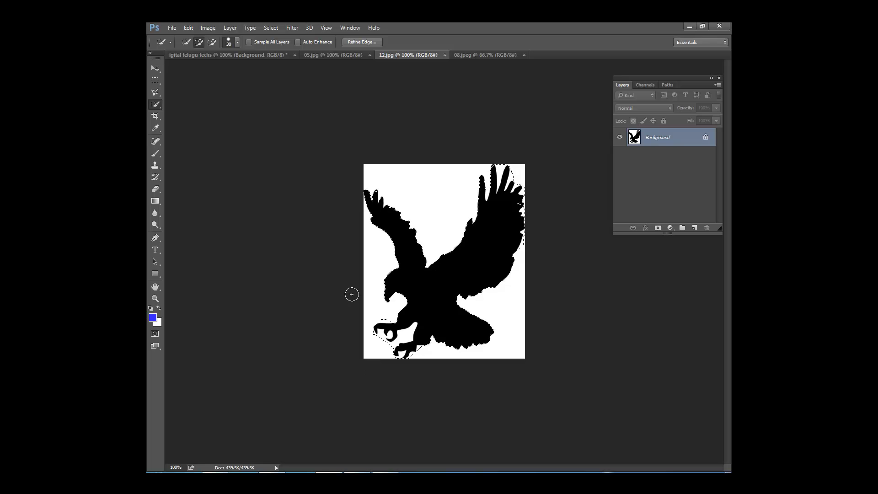
{"action": "left_click", "coordinate": [359, 42]}
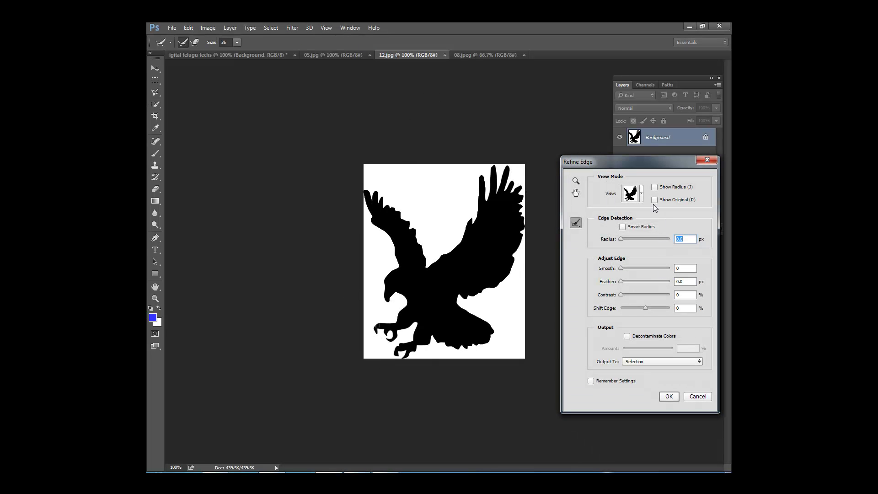
{"action": "left_click", "coordinate": [643, 195]}
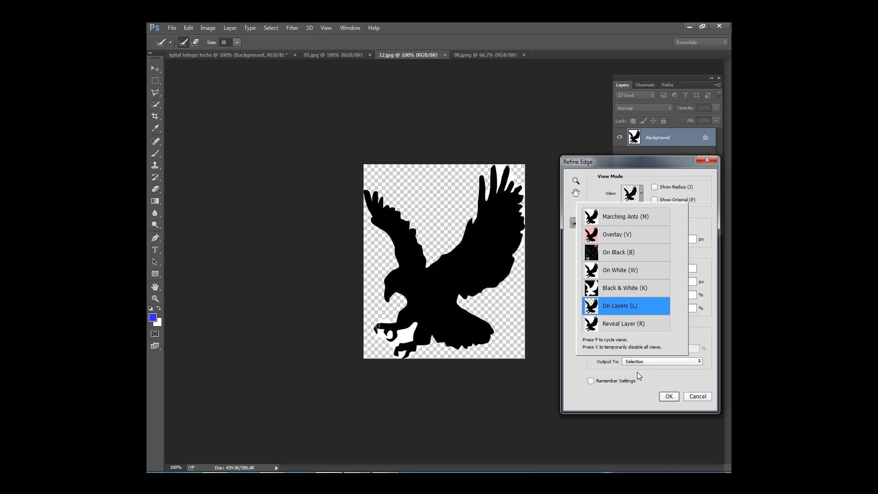
{"action": "left_click", "coordinate": [698, 397]}
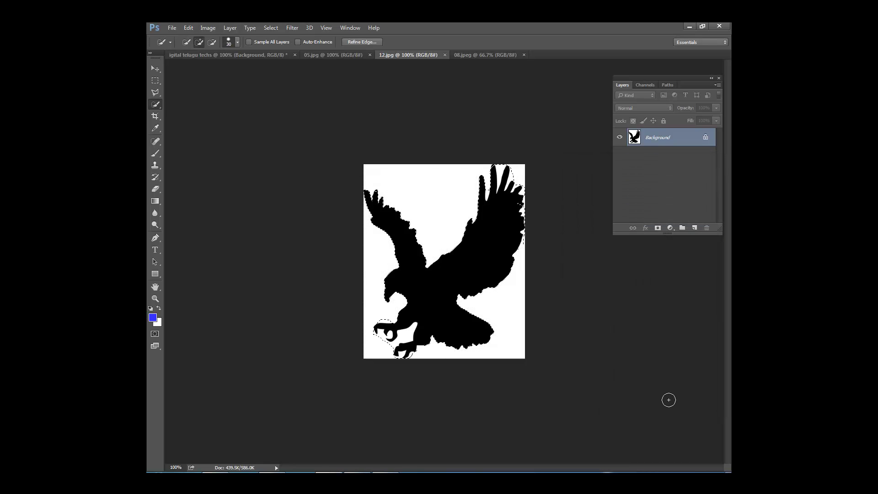
- Deselect, Magic Wand the white area above the wings, and open the Fill dialog
{"action": "key", "text": "ctrl+d"}
{"action": "right_click", "coordinate": [160, 109]}
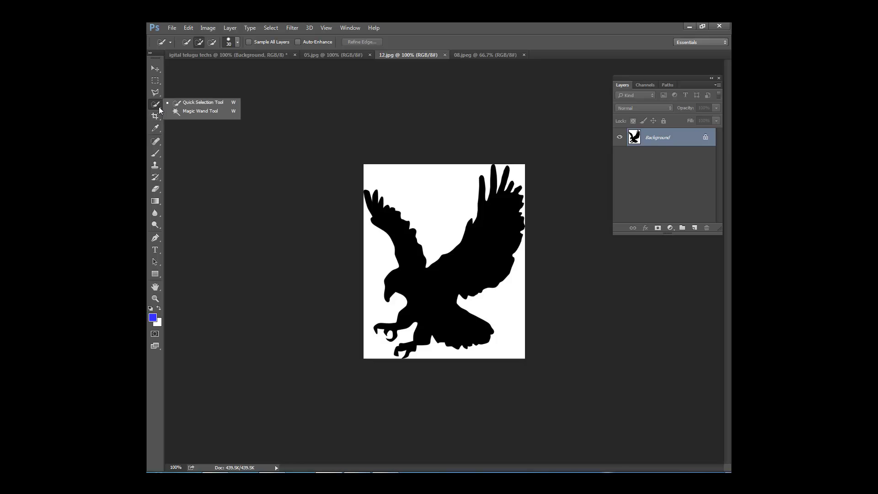
{"action": "left_click", "coordinate": [183, 111]}
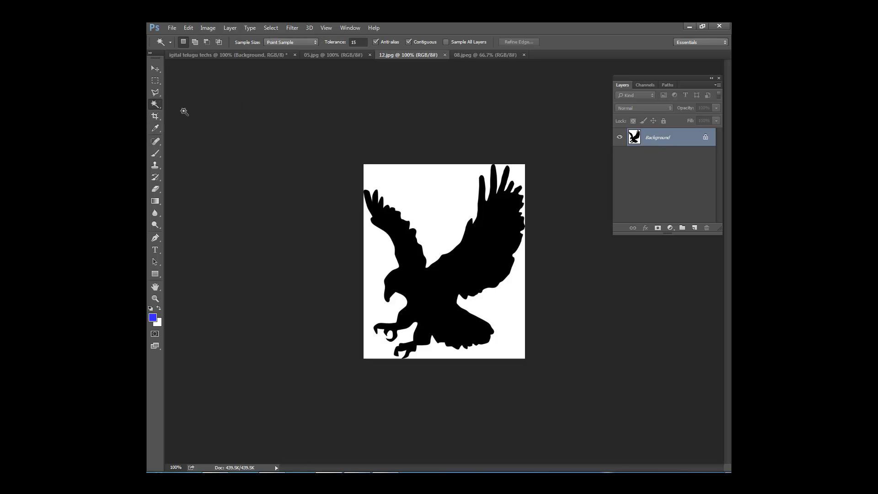
{"action": "left_click", "coordinate": [436, 196]}
{"action": "key", "text": "shift+F5"}
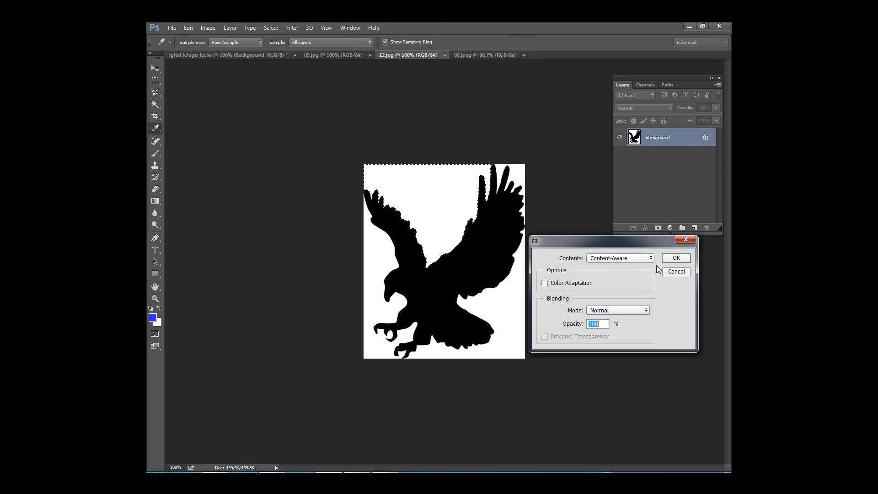
- Fill the selection with the blue foreground colour, then turn the blue area back to white
{"action": "left_click", "coordinate": [652, 259]}
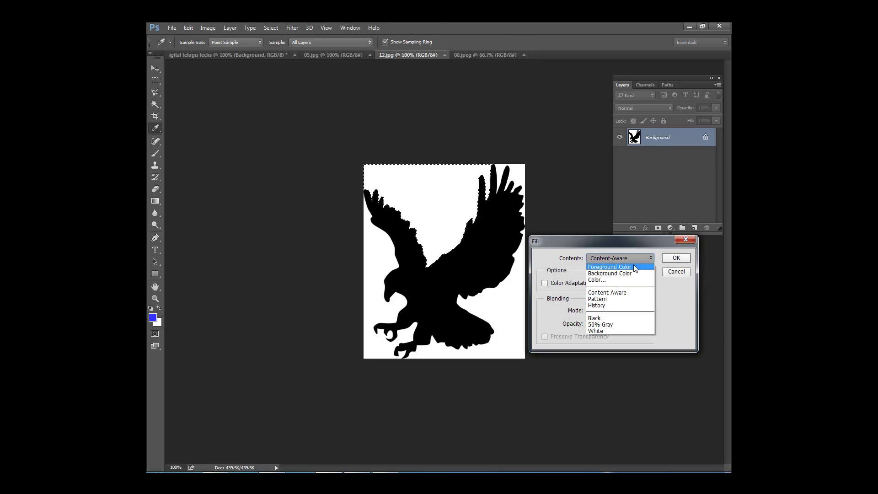
{"action": "left_click", "coordinate": [636, 268]}
{"action": "left_click", "coordinate": [677, 258]}
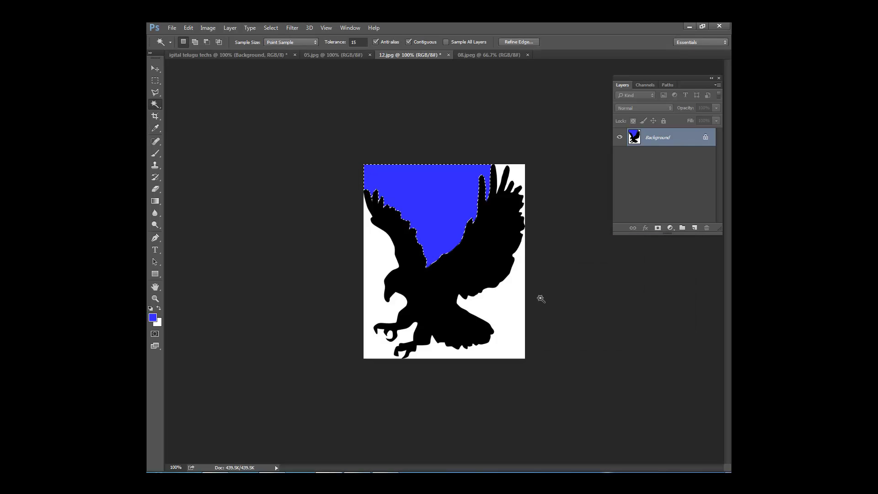
{"action": "key", "text": "ctrl+d"}
{"action": "left_click", "coordinate": [425, 223]}
{"action": "key", "text": "ctrl+BackSpace"}
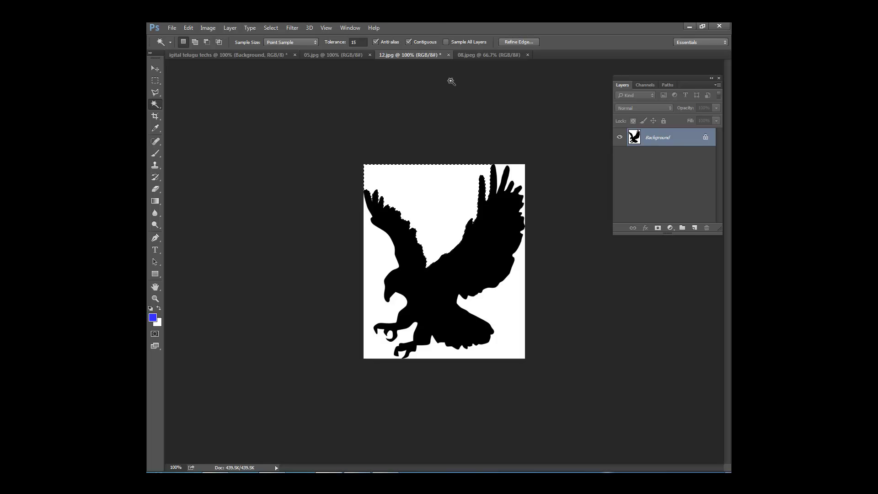
- Fill the selection with the background colour
{"action": "key", "text": "shift+BackSpace"}
{"action": "left_click", "coordinate": [646, 258]}
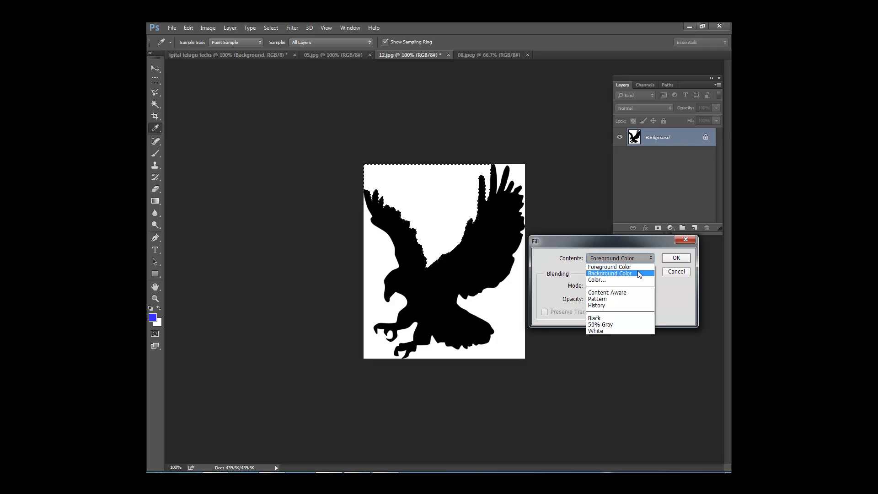
{"action": "left_click", "coordinate": [640, 273]}
{"action": "left_click", "coordinate": [676, 257]}
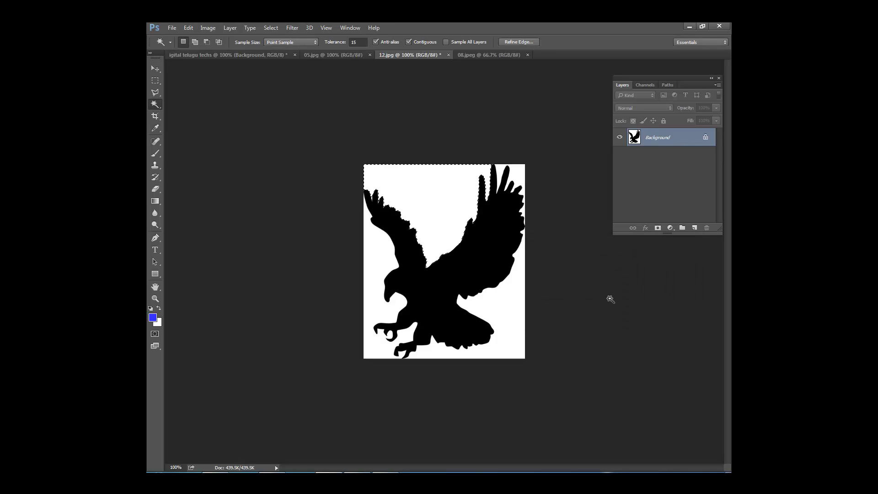
{"action": "key", "text": "shift+BackSpace"}
{"action": "left_click", "coordinate": [675, 259]}
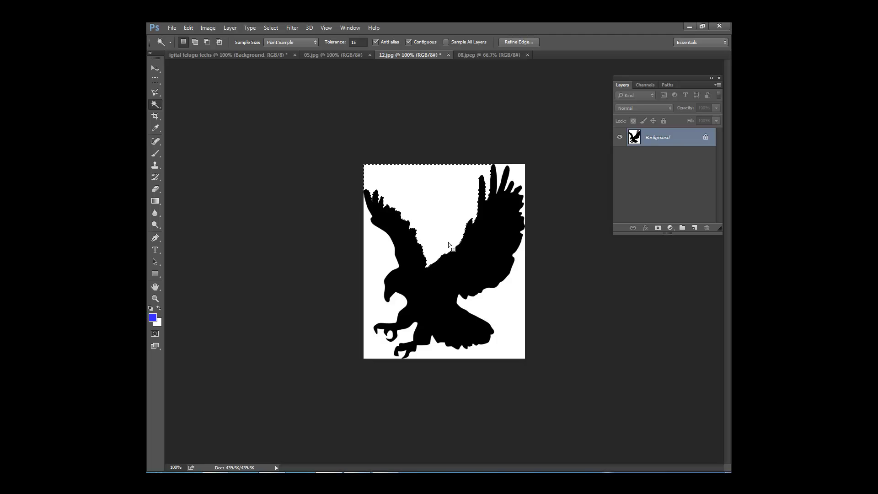
- Magic Wand all white areas around the silhouette, adding with Shift, then switch to 05.jpg
{"action": "left_click", "coordinate": [376, 257]}
{"action": "key", "text": "shift"}
{"action": "left_click", "coordinate": [423, 197]}
{"action": "left_click", "coordinate": [508, 307]}
{"action": "left_click", "coordinate": [518, 184], "text": "shift"}
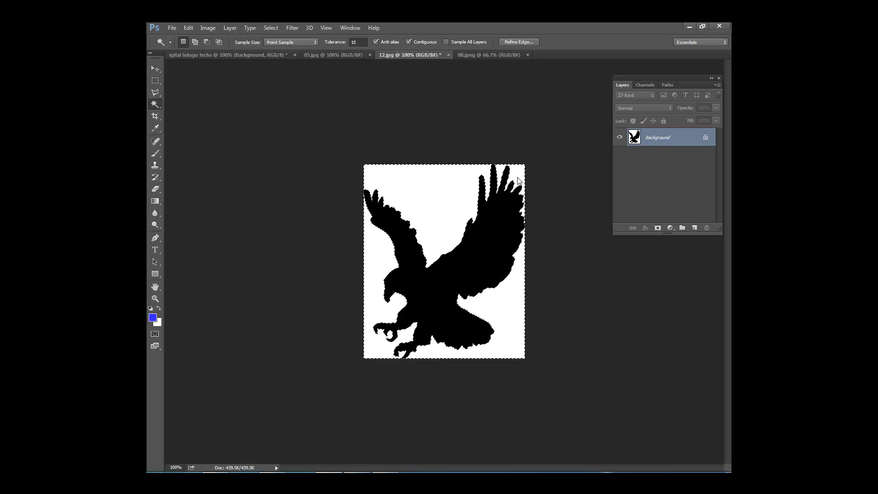
{"action": "left_click", "coordinate": [331, 53]}
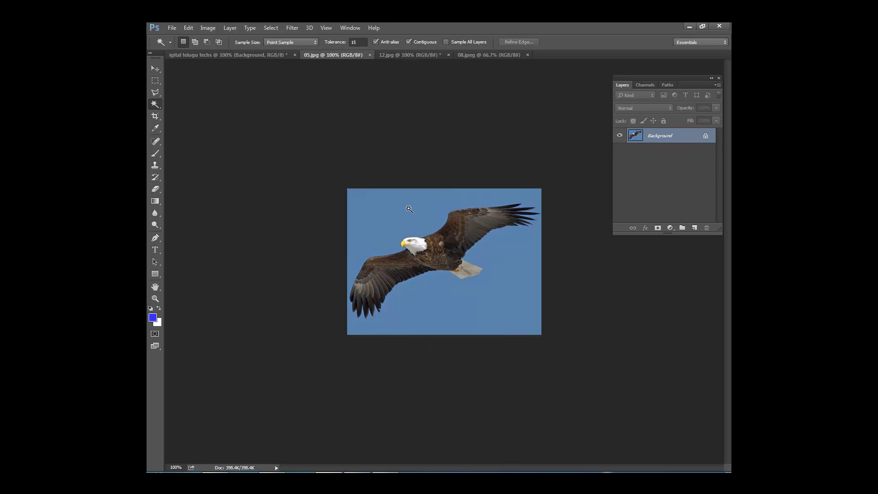
- Magic Wand the blue sky in 05.jpg, then invert to select only the eagle
{"action": "left_click", "coordinate": [375, 212]}
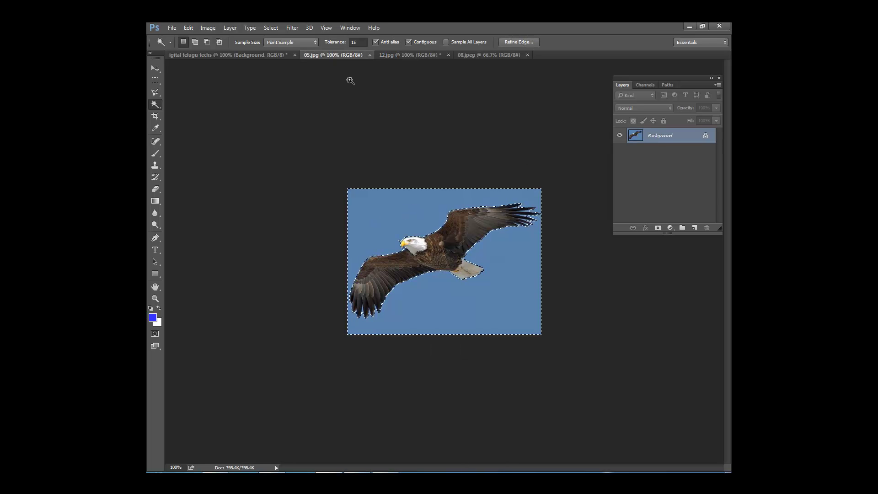
{"action": "left_click", "coordinate": [271, 28]}
{"action": "left_click", "coordinate": [275, 64]}
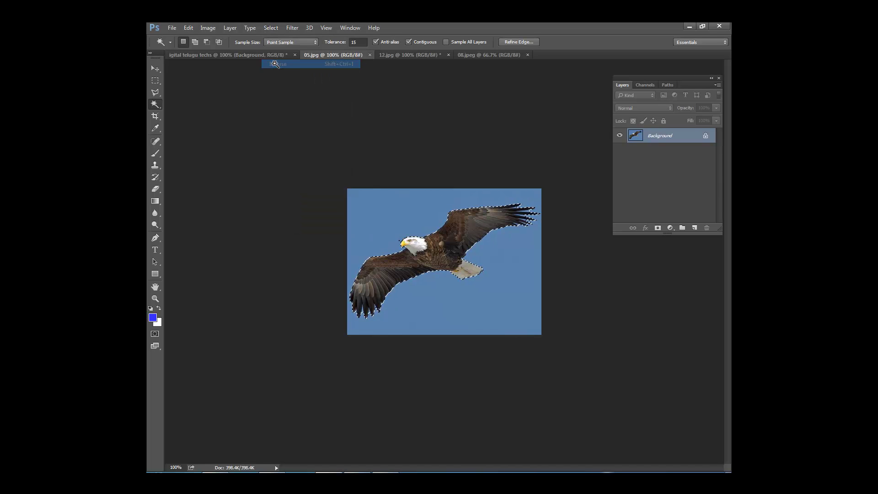